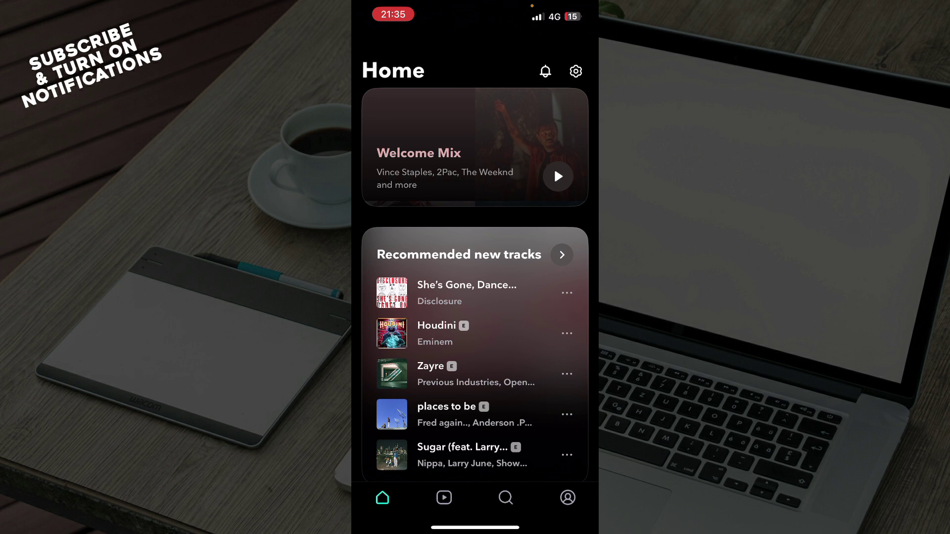
pyautogui.scroll(-1, 475, 268)
pyautogui.scroll(-1, 475, 267)
pyautogui.scroll(-2, 475, 268)
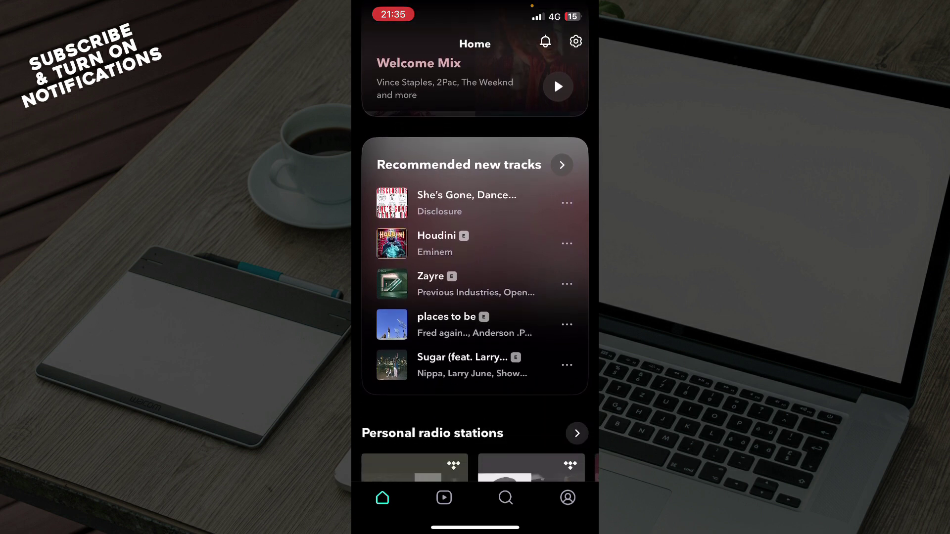
pyautogui.scroll(-1, 476, 267)
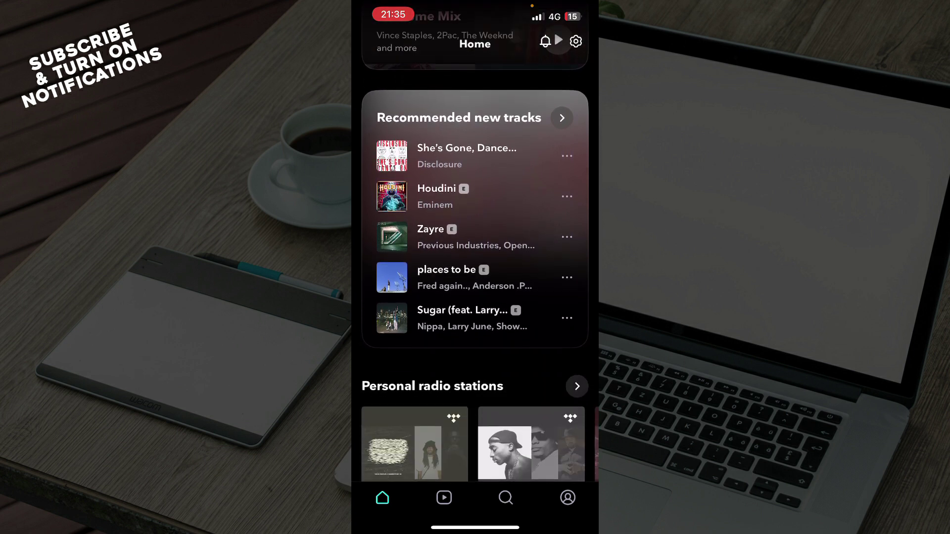
pyautogui.scroll(-1, 475, 267)
pyautogui.scroll(-1, 475, 268)
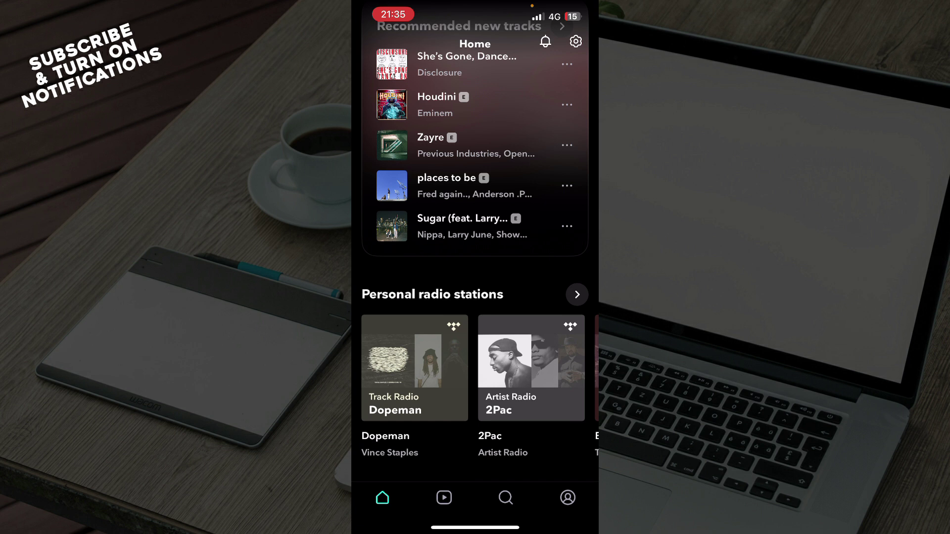
pyautogui.scroll(-5, 475, 267)
pyautogui.scroll(-3, 475, 268)
pyautogui.scroll(-6, 475, 268)
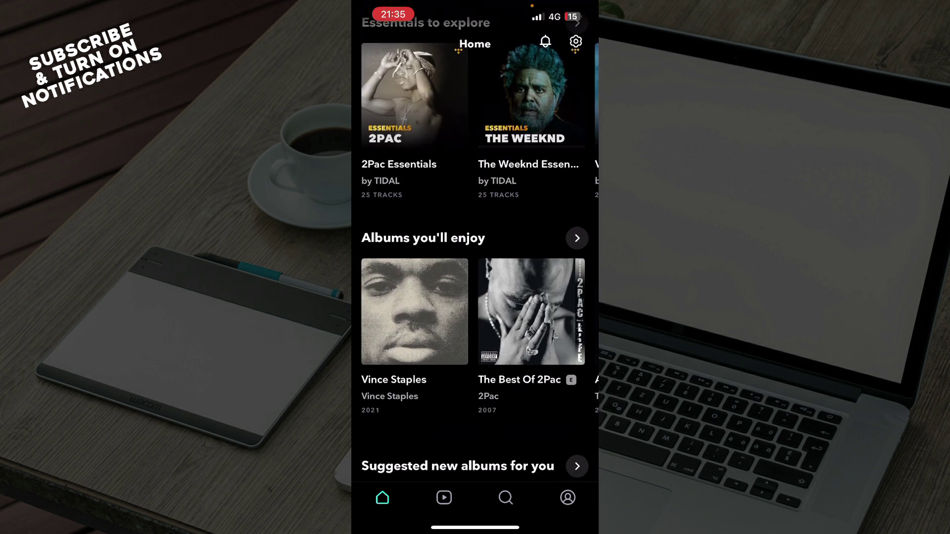
pyautogui.scroll(-6, 475, 267)
pyautogui.scroll(-5, 476, 267)
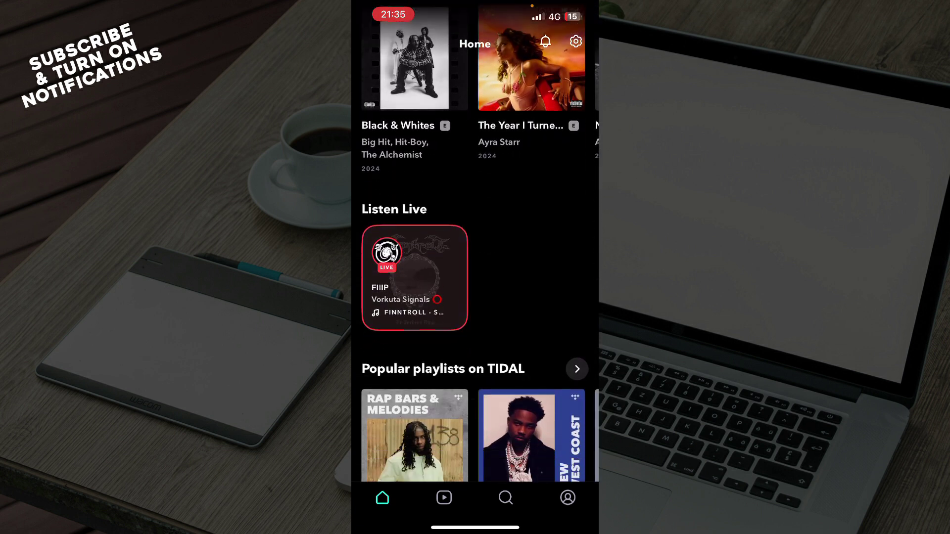
pyautogui.scroll(3, 476, 268)
pyautogui.scroll(15, 476, 268)
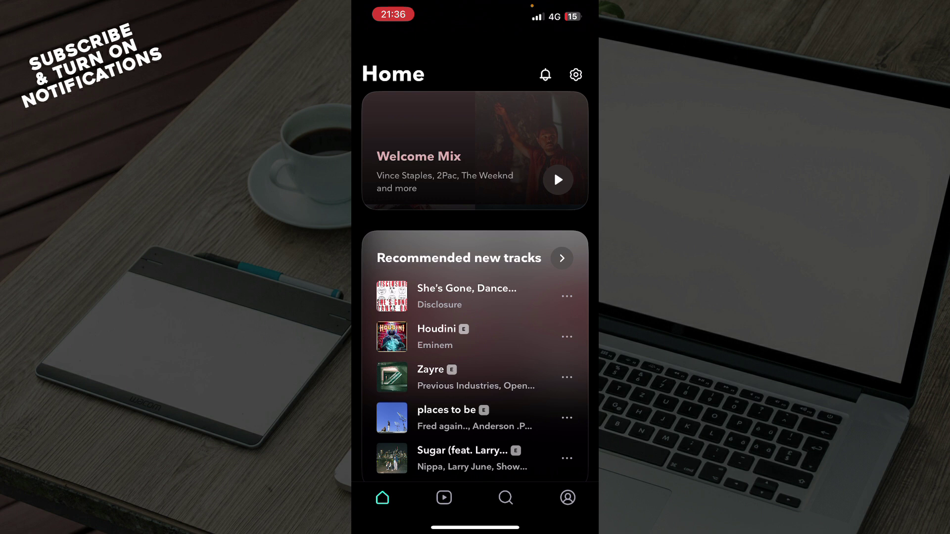
# Step: Browse the Videos section, then move on to the Explore page of genres and moods
pyautogui.click(444, 498)
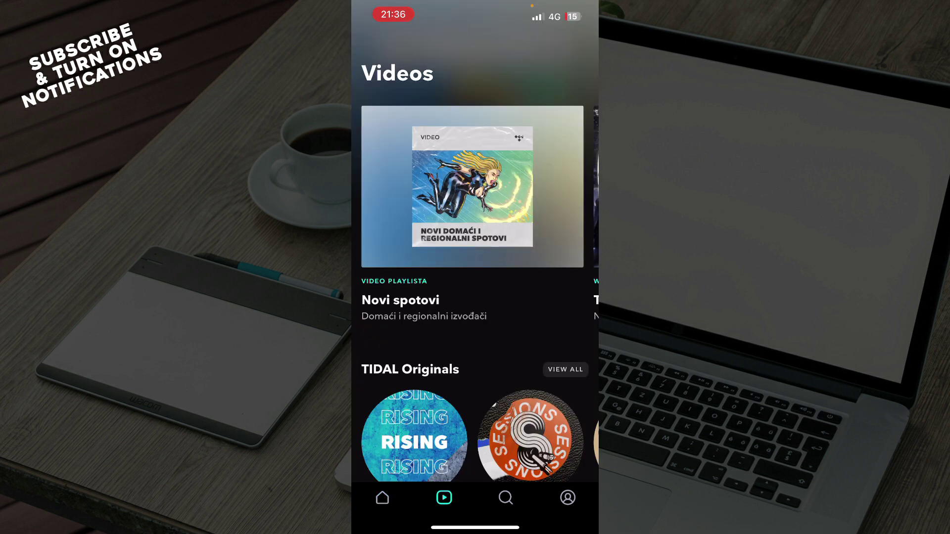
pyautogui.scroll(-2, 476, 261)
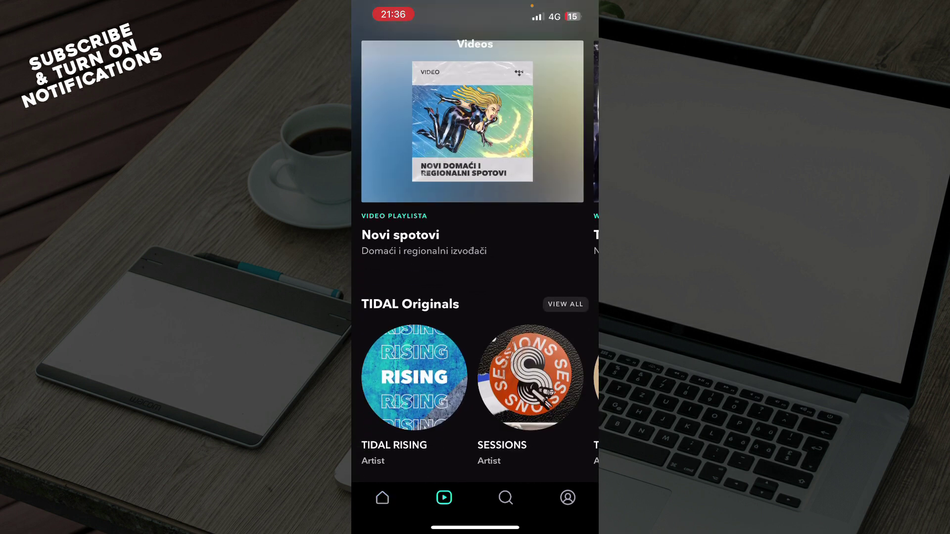
pyautogui.scroll(2, 476, 262)
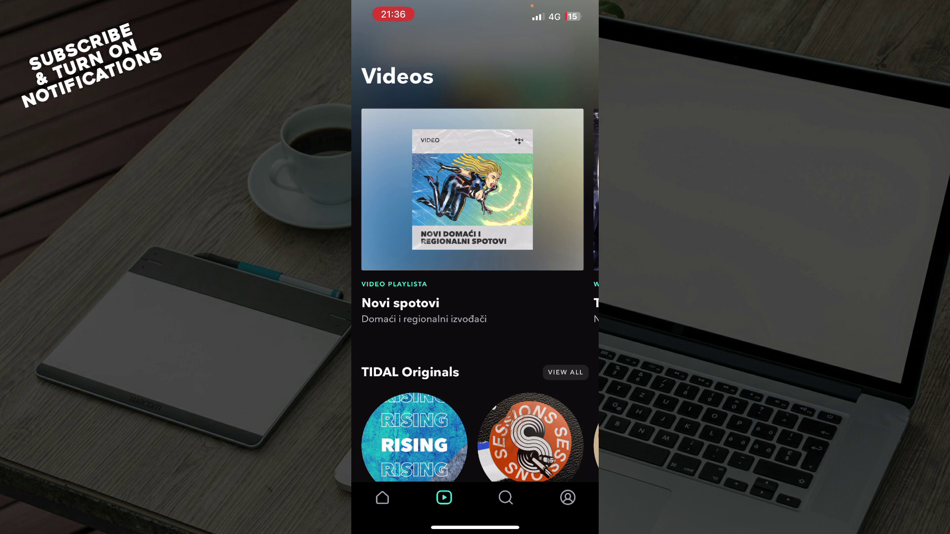
pyautogui.click(506, 499)
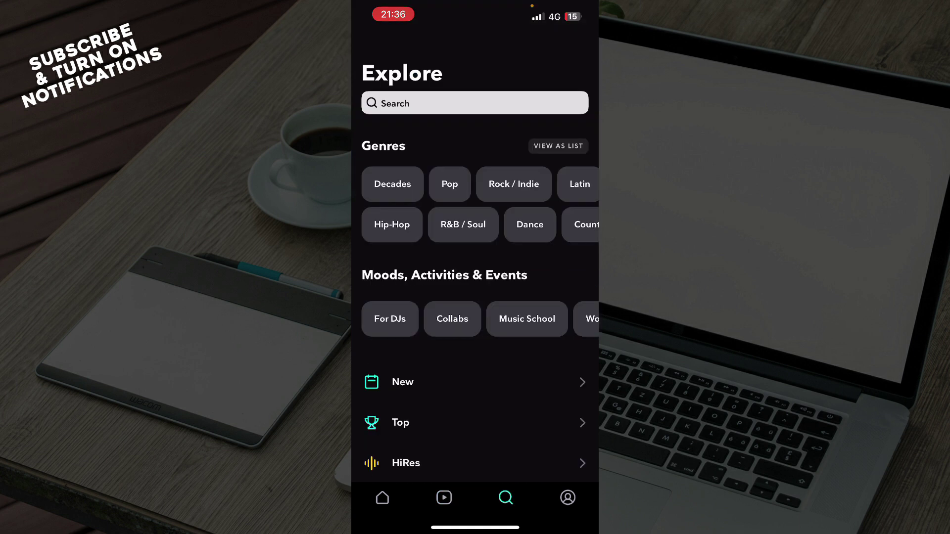
pyautogui.scroll(-3, 475, 261)
pyautogui.scroll(2, 475, 262)
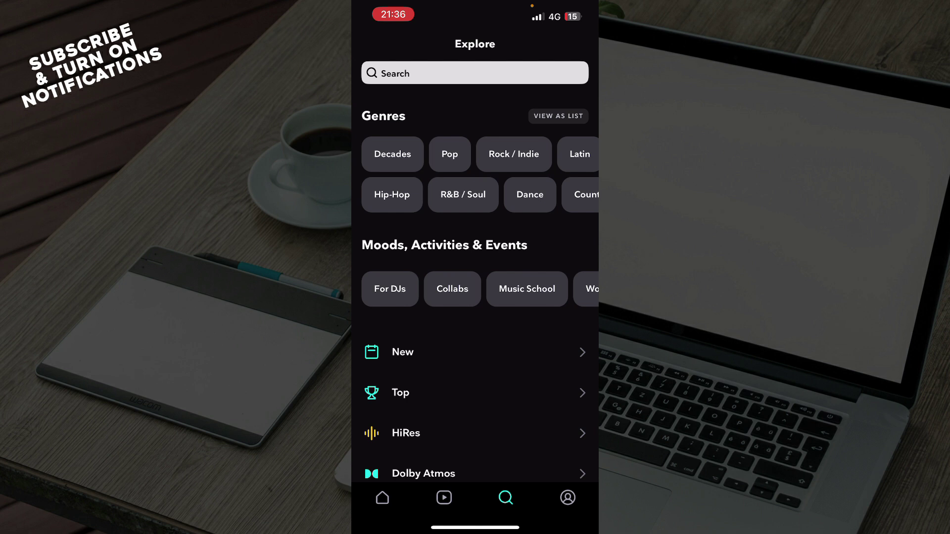
pyautogui.scroll(1, 476, 261)
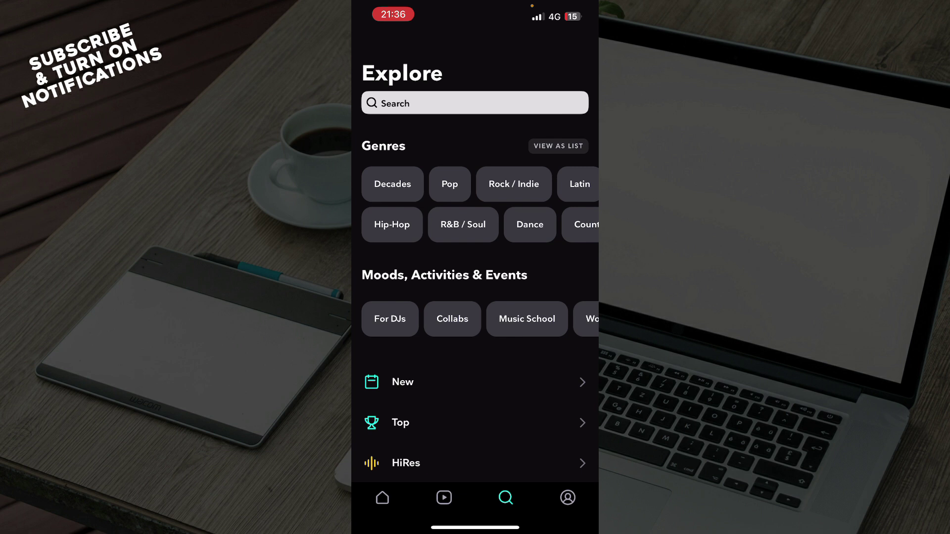
# Step: Browse My Collection and its profile options menu, then go back to the Home feed
pyautogui.click(568, 497)
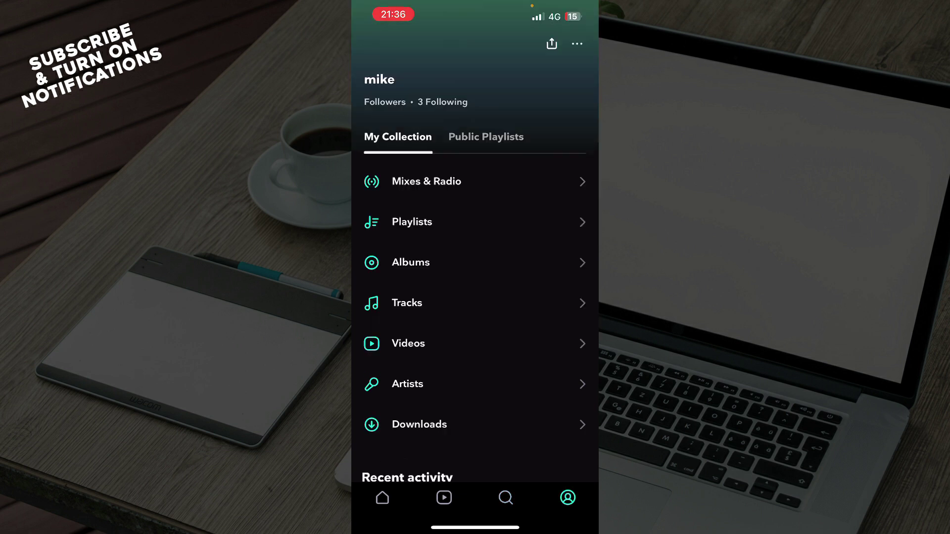
pyautogui.scroll(-2, 476, 296)
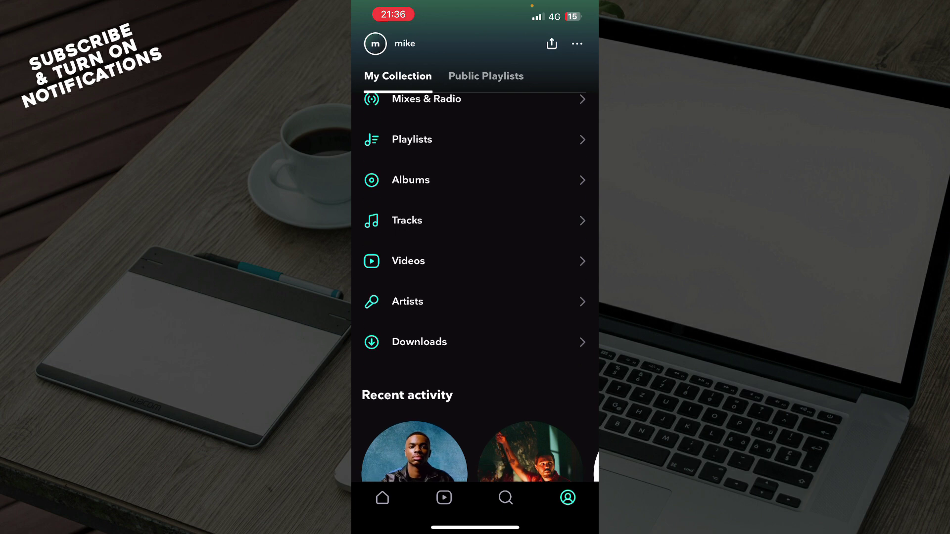
pyautogui.scroll(-2, 475, 297)
pyautogui.scroll(3, 475, 297)
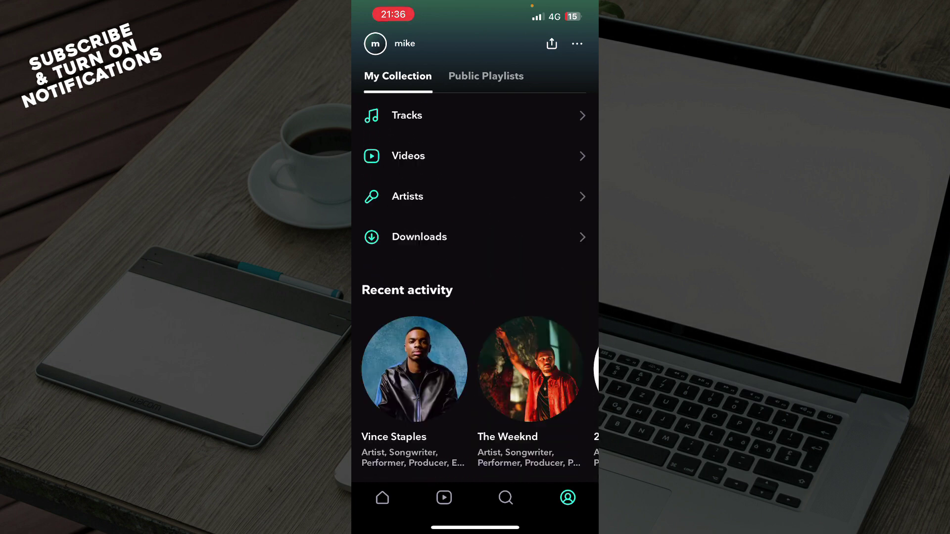
pyautogui.click(577, 43)
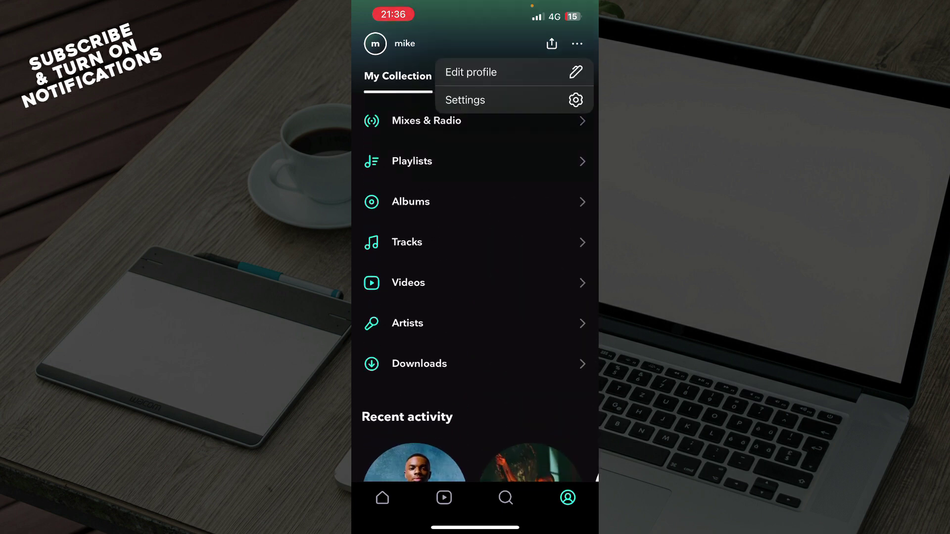
pyautogui.scroll(2, 476, 298)
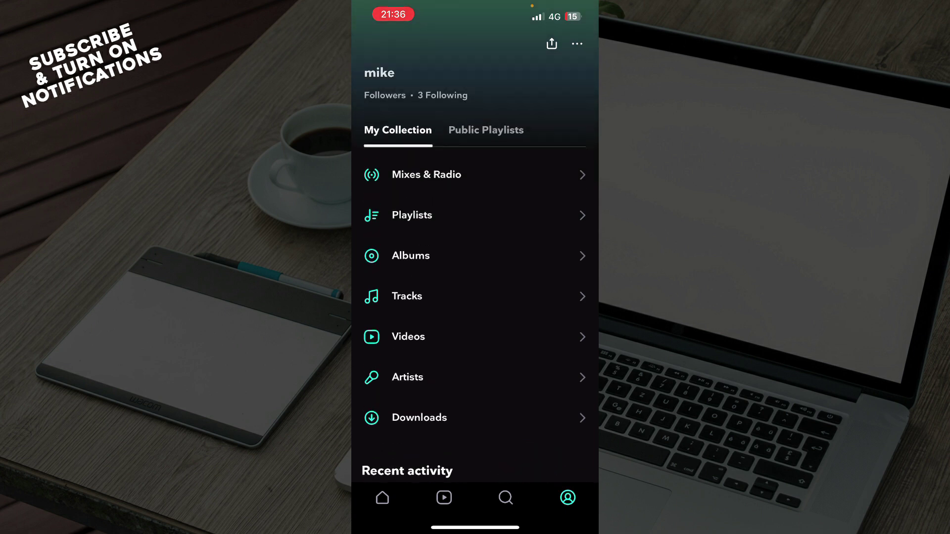
pyautogui.click(382, 499)
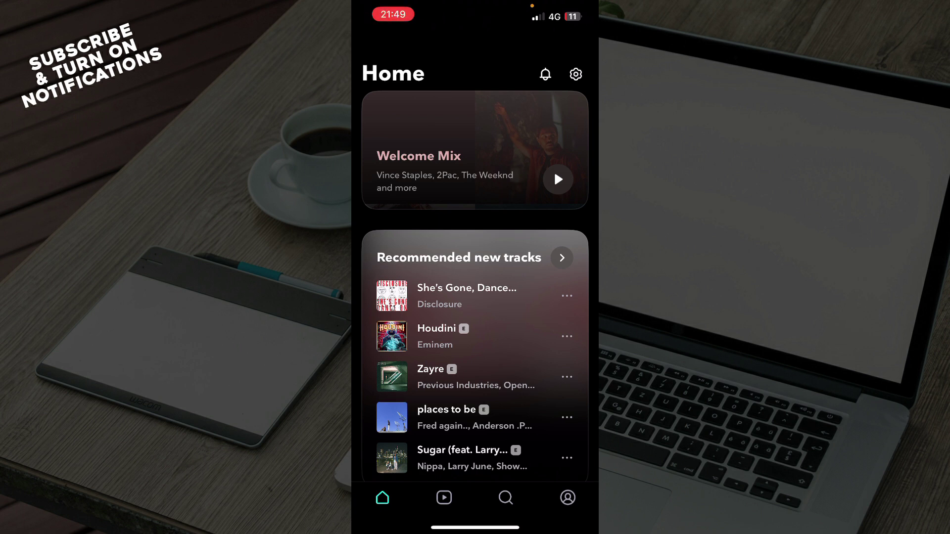
pyautogui.click(575, 75)
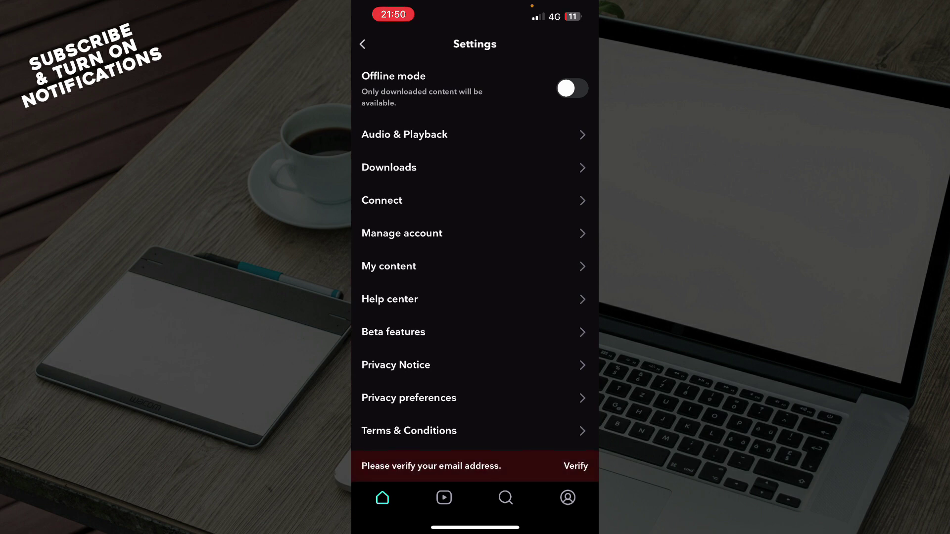
pyautogui.click(402, 233)
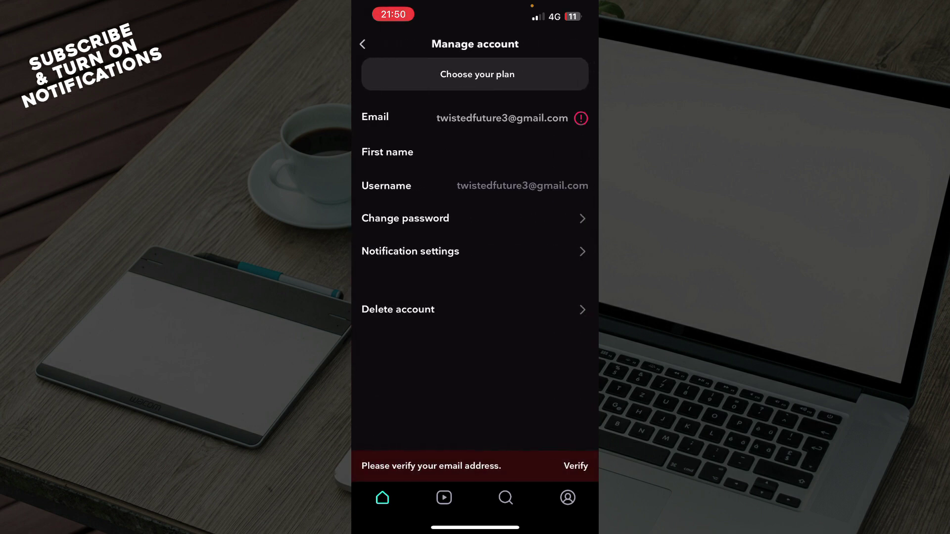
pyautogui.click(382, 498)
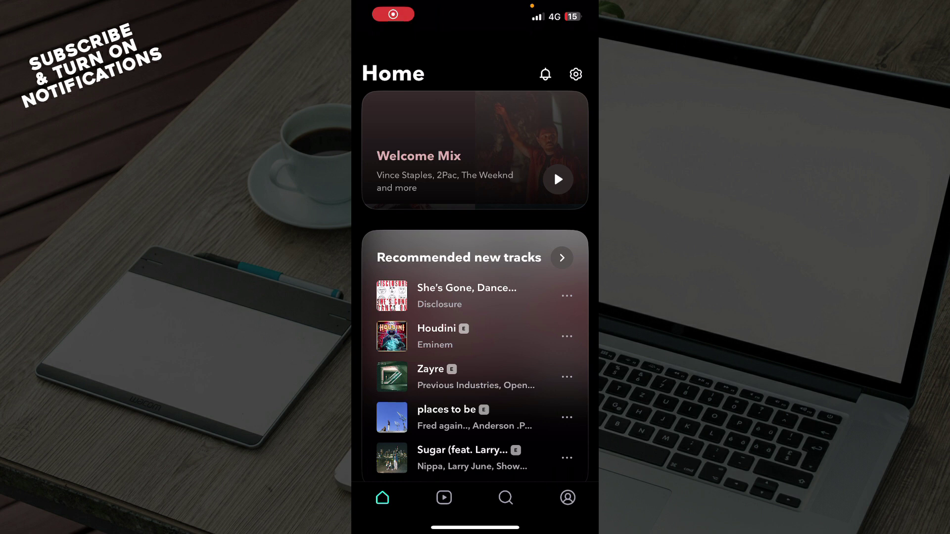